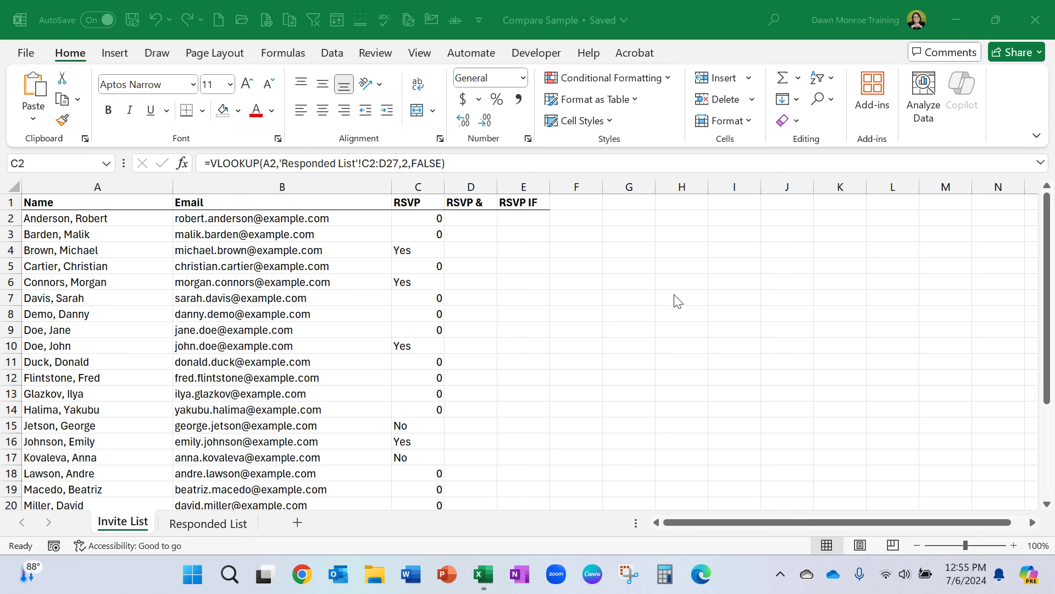
- Check the C2 RSVP lookup against the Responded List sheet and copy its VLOOKUP formula
{"action": "left_click", "coordinate": [432, 220]}
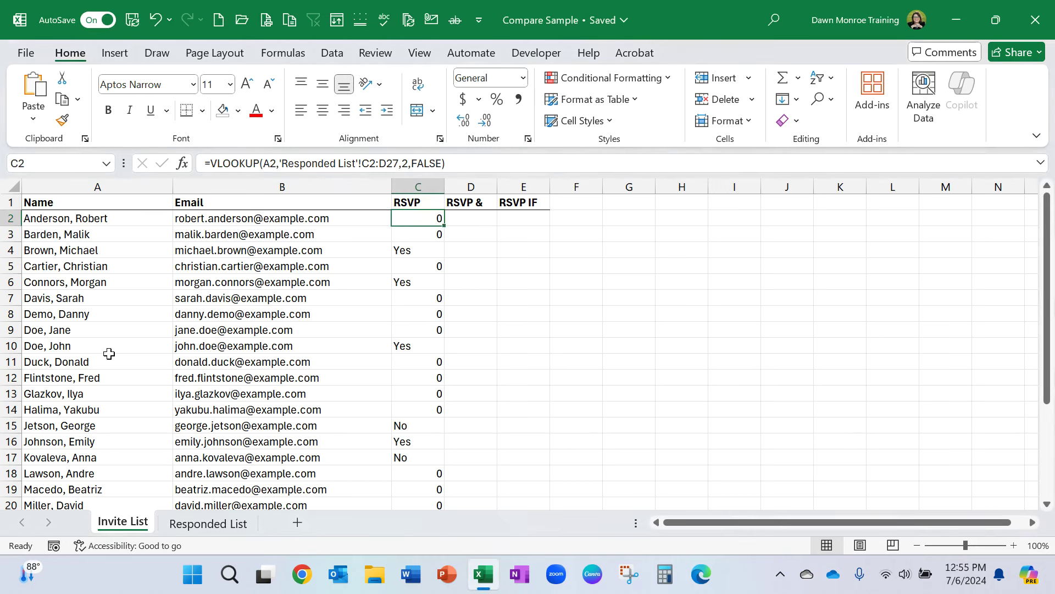
{"action": "left_click", "coordinate": [223, 527]}
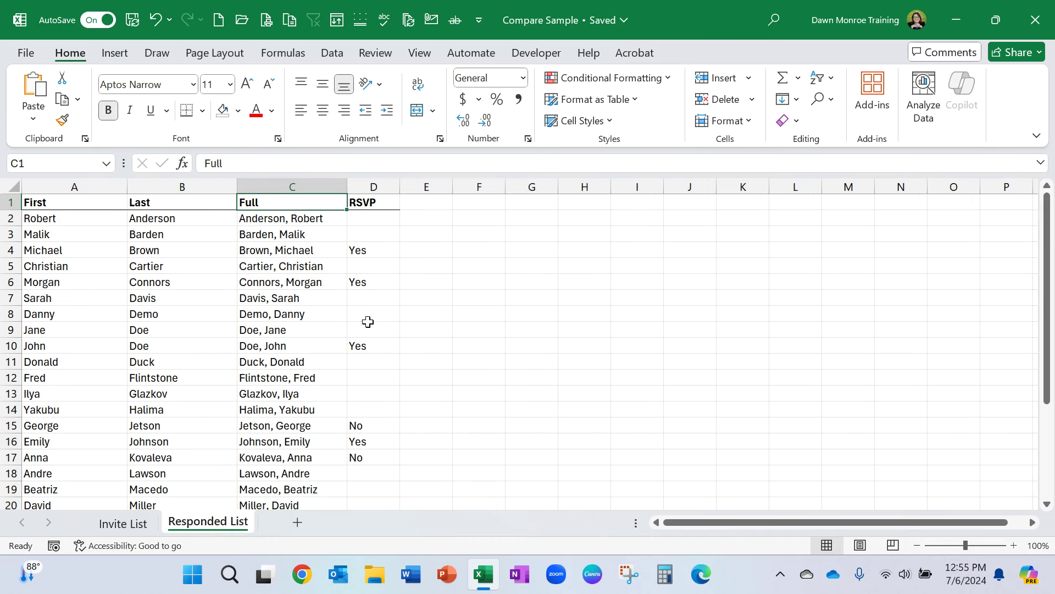
{"action": "left_click", "coordinate": [292, 185]}
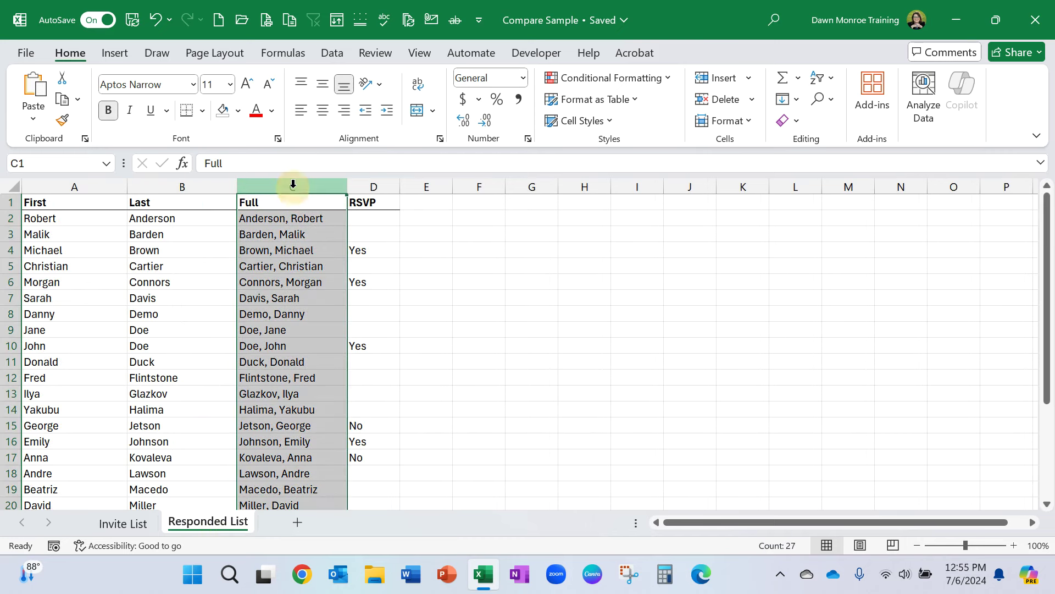
{"action": "left_click", "coordinate": [125, 523]}
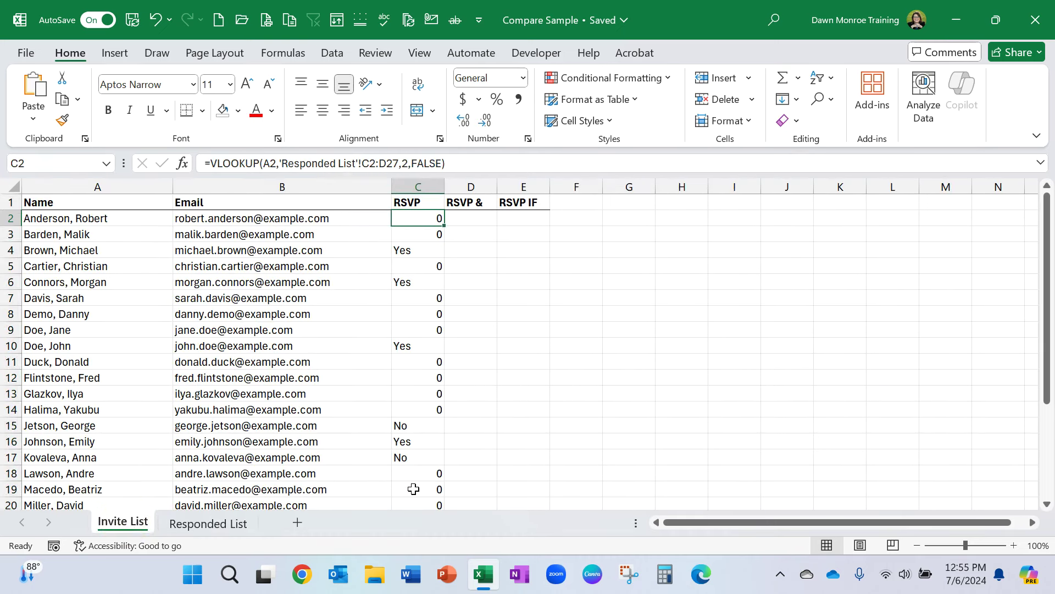
{"action": "left_click", "coordinate": [426, 186]}
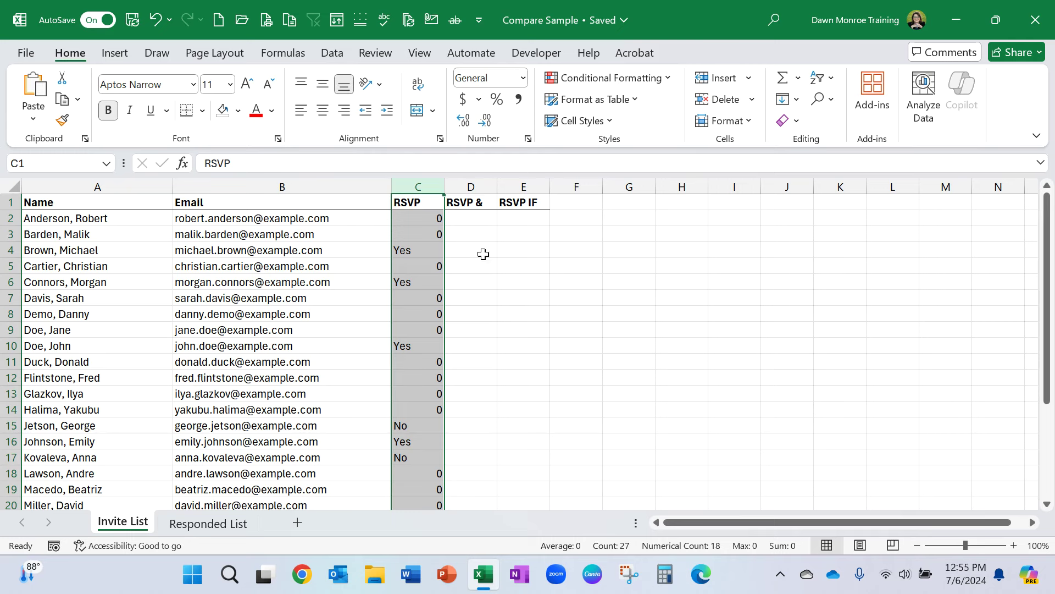
{"action": "left_click", "coordinate": [434, 219]}
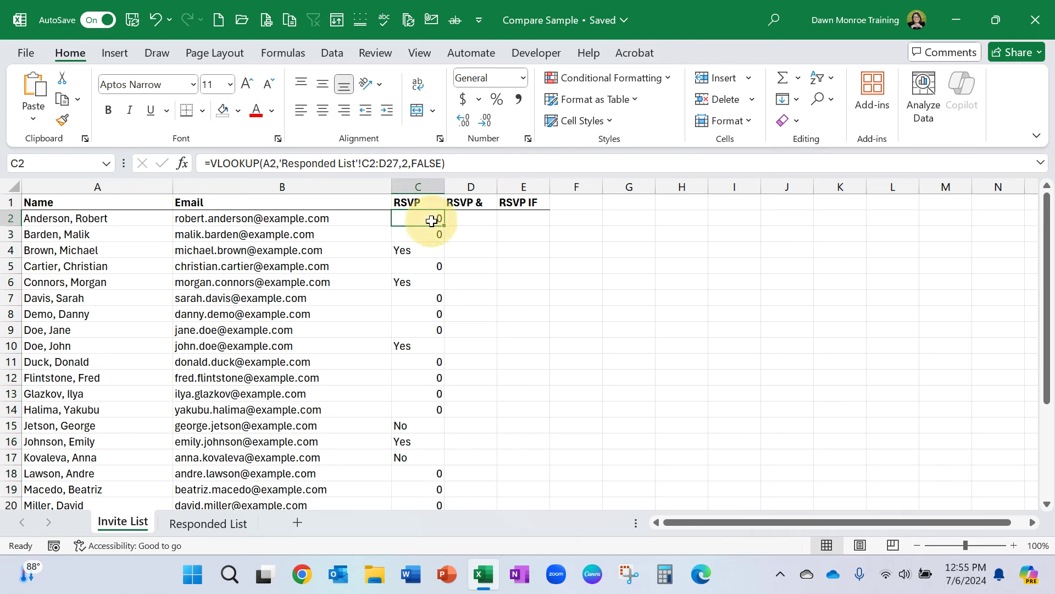
{"action": "left_click_drag", "start_coordinate": [469, 165], "coordinate": [186, 173]}
{"action": "key", "text": "ctrl+c"}
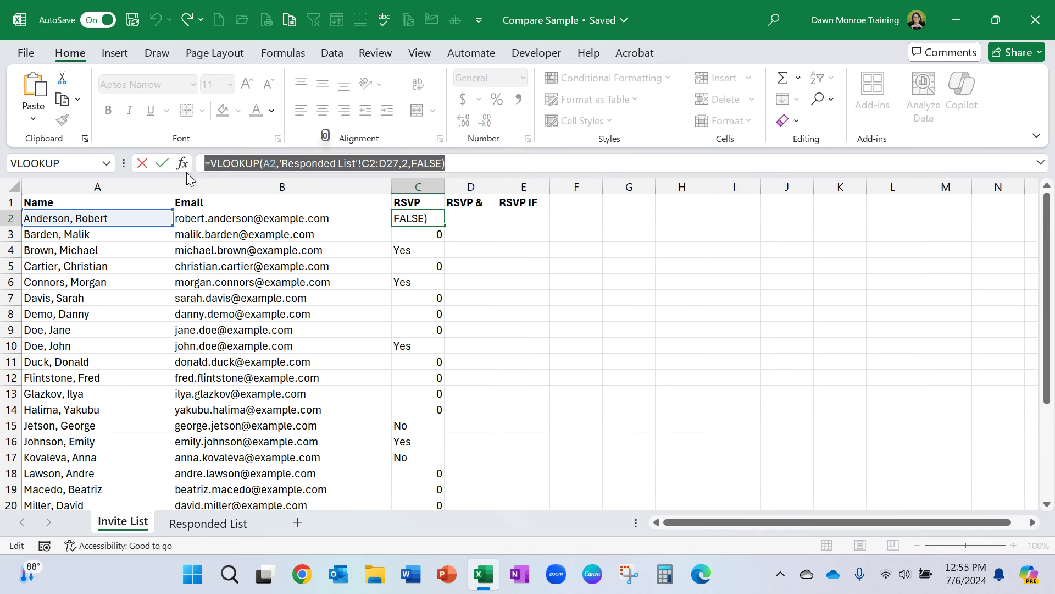
{"action": "left_click", "coordinate": [142, 163]}
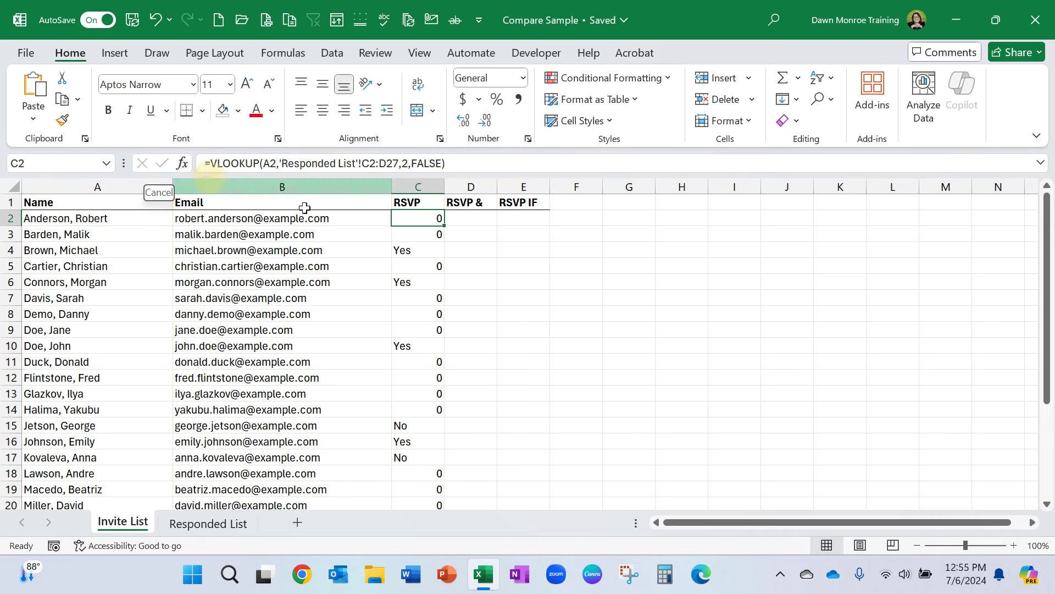
- Enter the copied VLOOKUP with &"" appended in D2 and fill it down the RSVP & column
{"action": "left_click", "coordinate": [477, 218]}
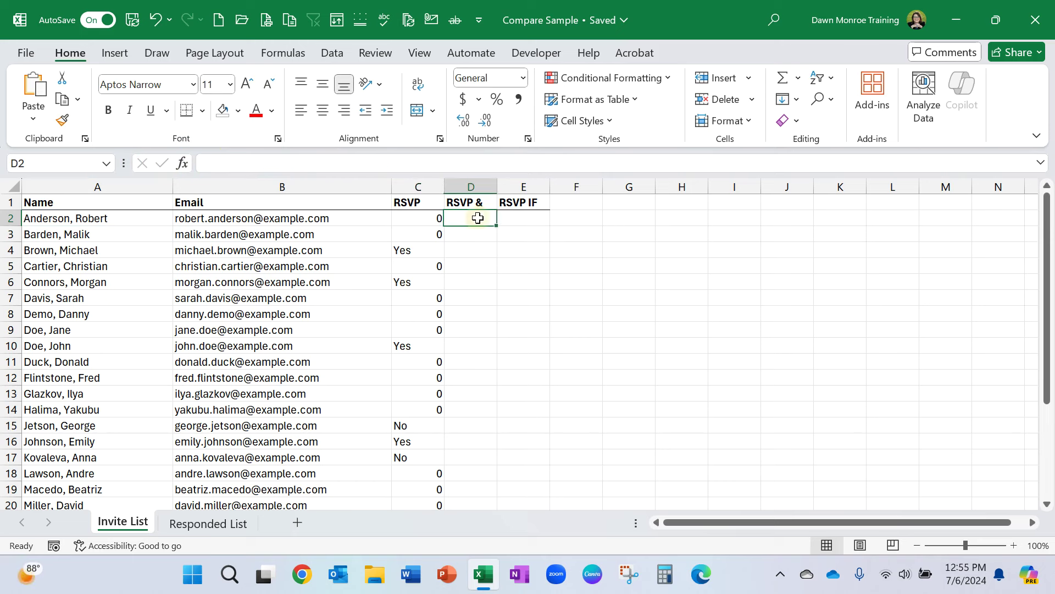
{"action": "left_click", "coordinate": [363, 159]}
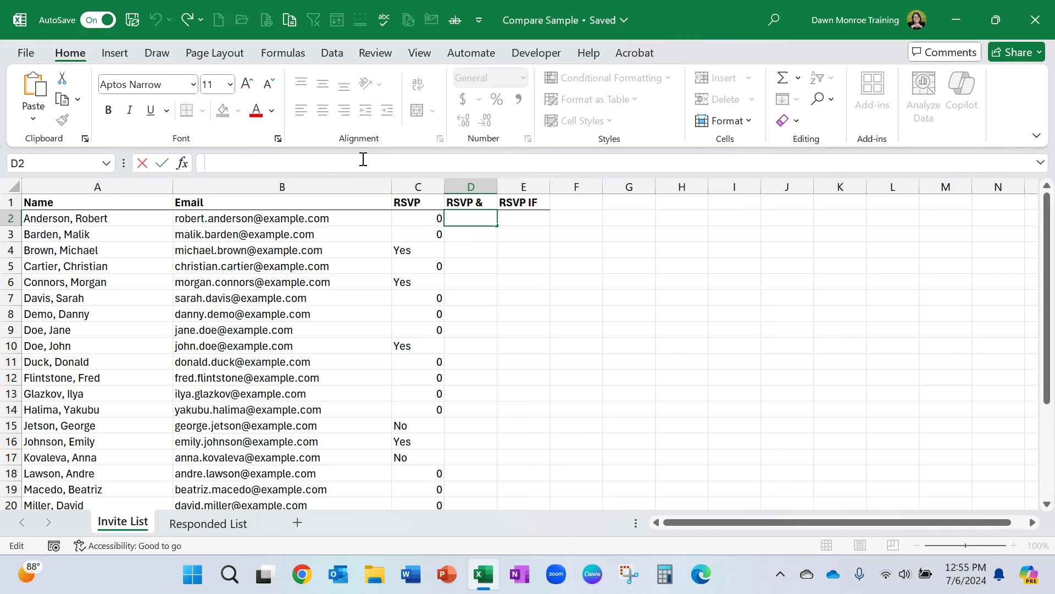
{"action": "key", "text": "ctrl+v"}
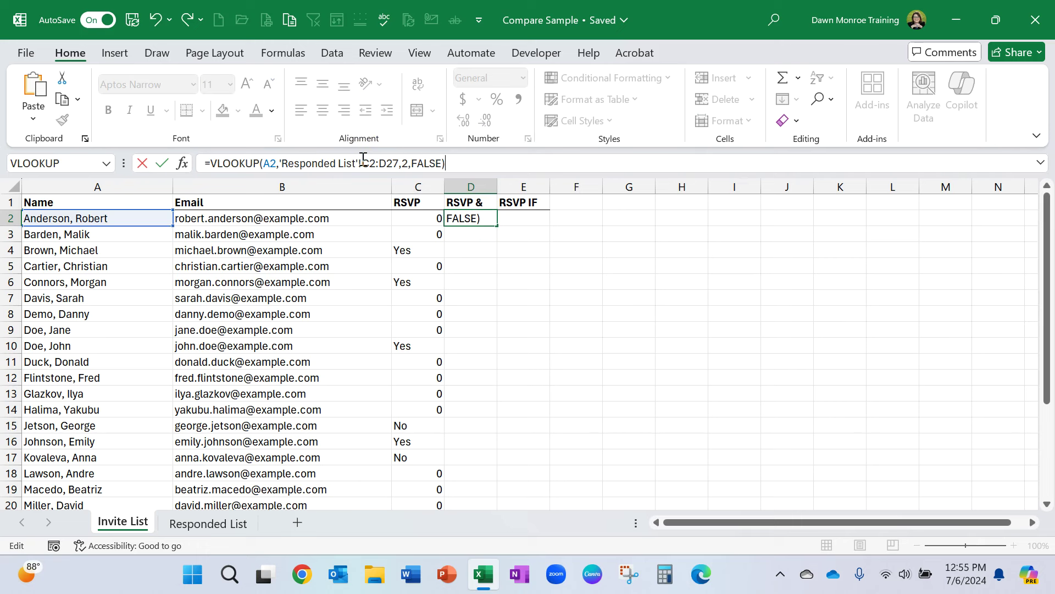
{"action": "type", "text": "&\"\""}
{"action": "left_click", "coordinate": [162, 164]}
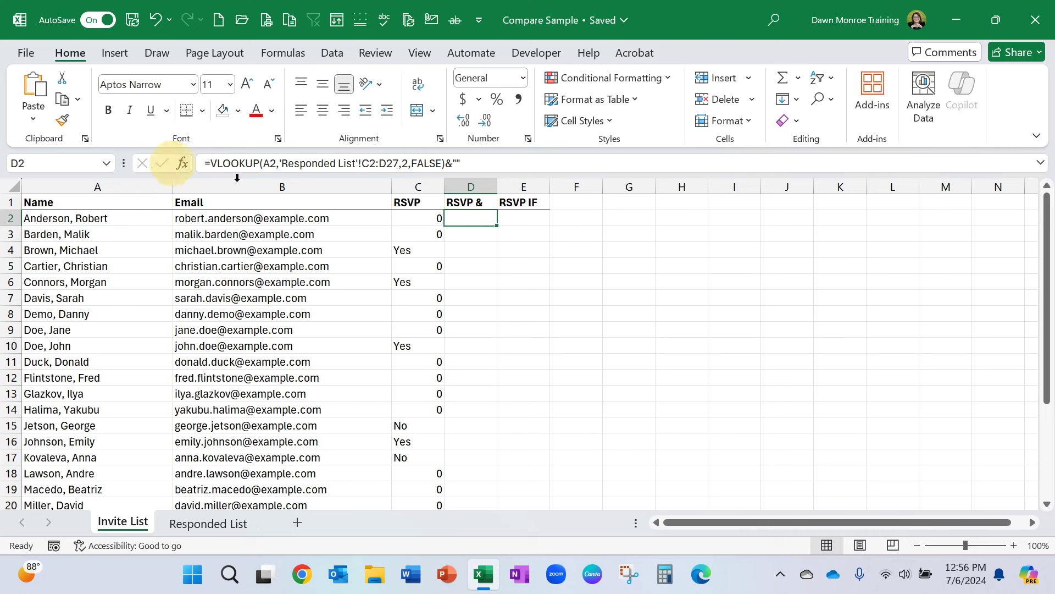
{"action": "double_click", "coordinate": [497, 227]}
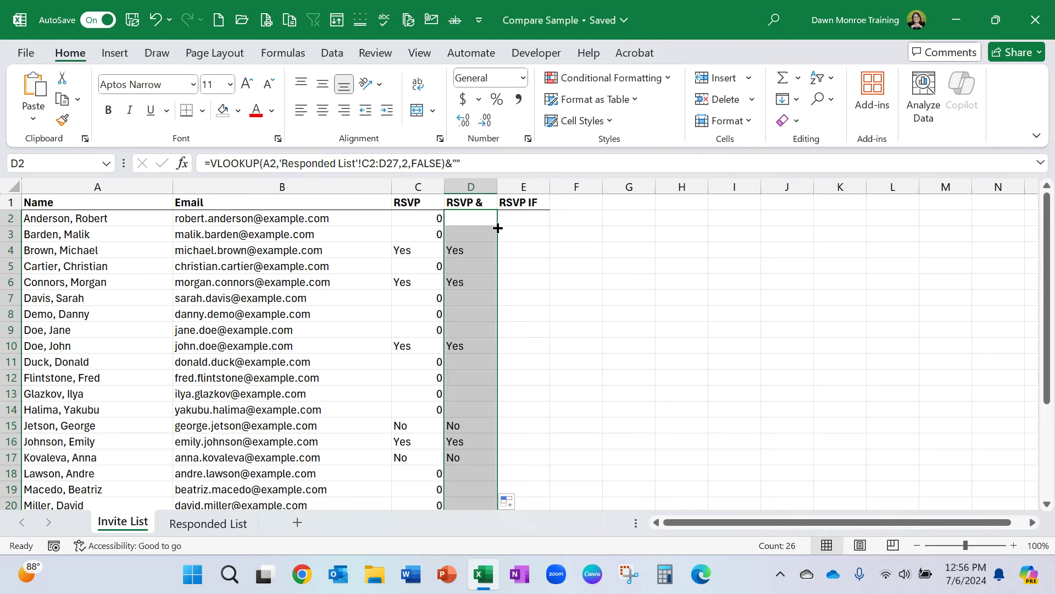
- In E2, paste the VLOOKUP and start wrapping it as =IF(VLOOKUP(A2,'Responded List'!C2:D27,2,FALSE)=0,"",
{"action": "left_click", "coordinate": [516, 217]}
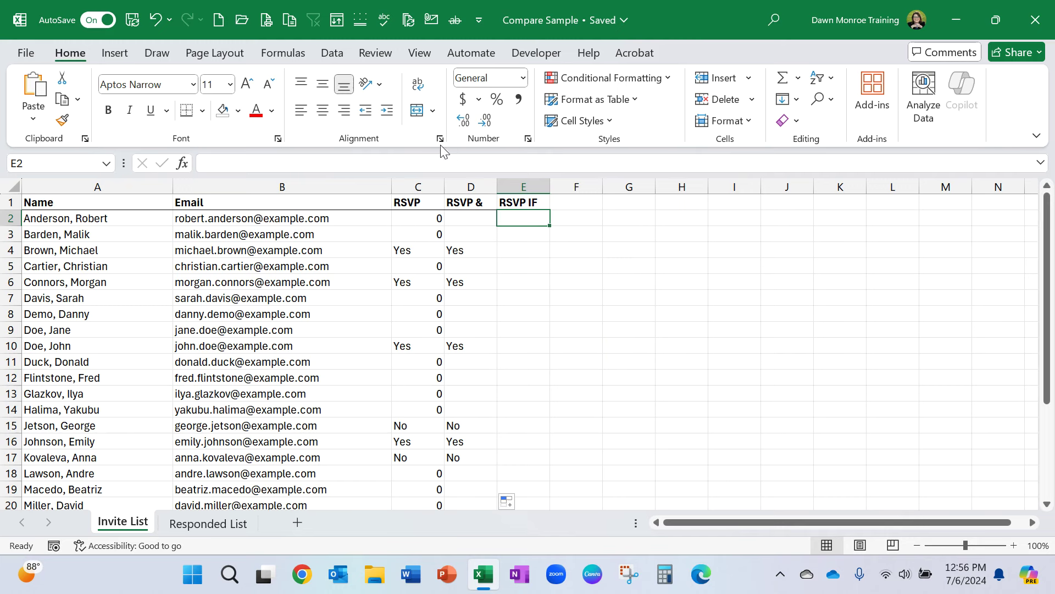
{"action": "left_click", "coordinate": [426, 160]}
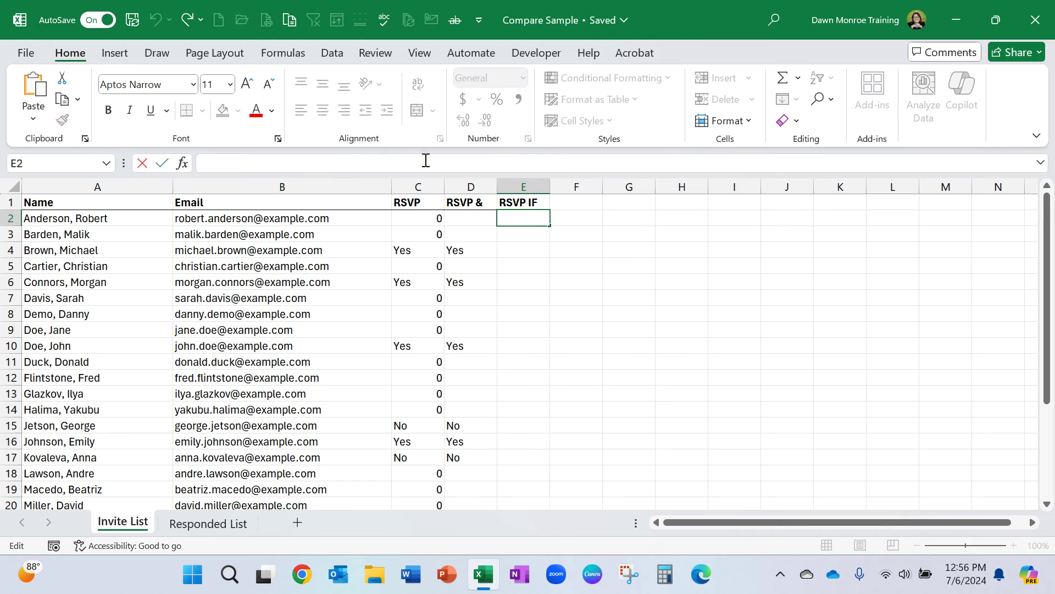
{"action": "key", "text": "ctrl+v"}
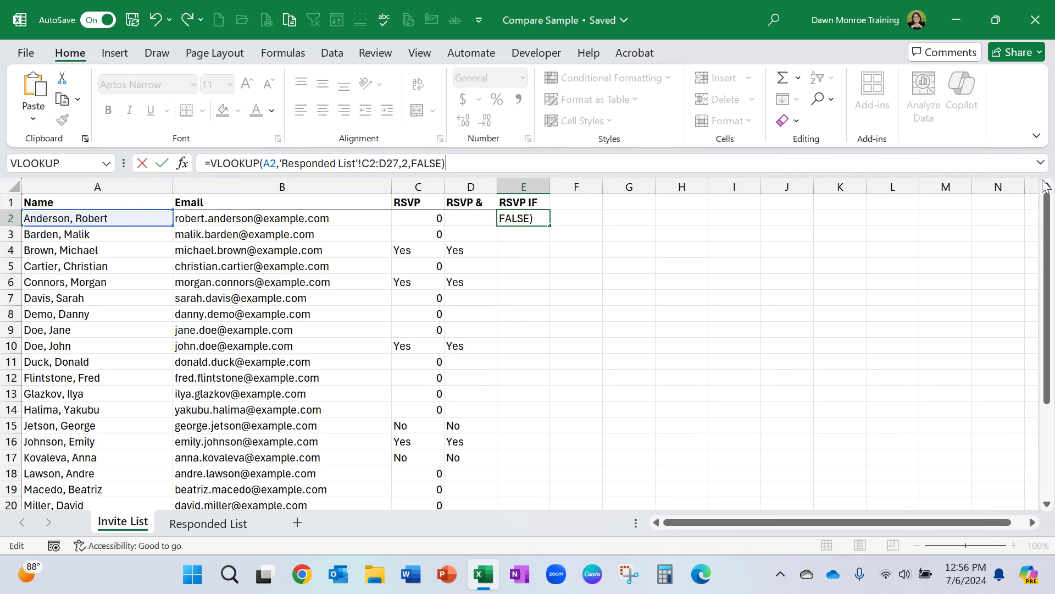
{"action": "left_click", "coordinate": [1041, 164]}
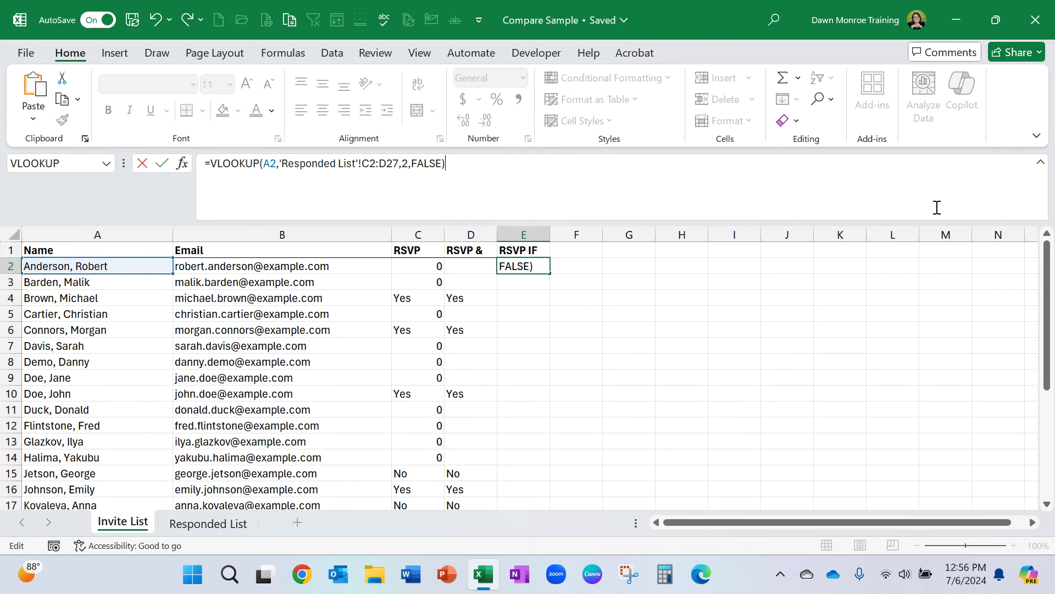
{"action": "left_click", "coordinate": [211, 164]}
{"action": "type", "text": "IF"}
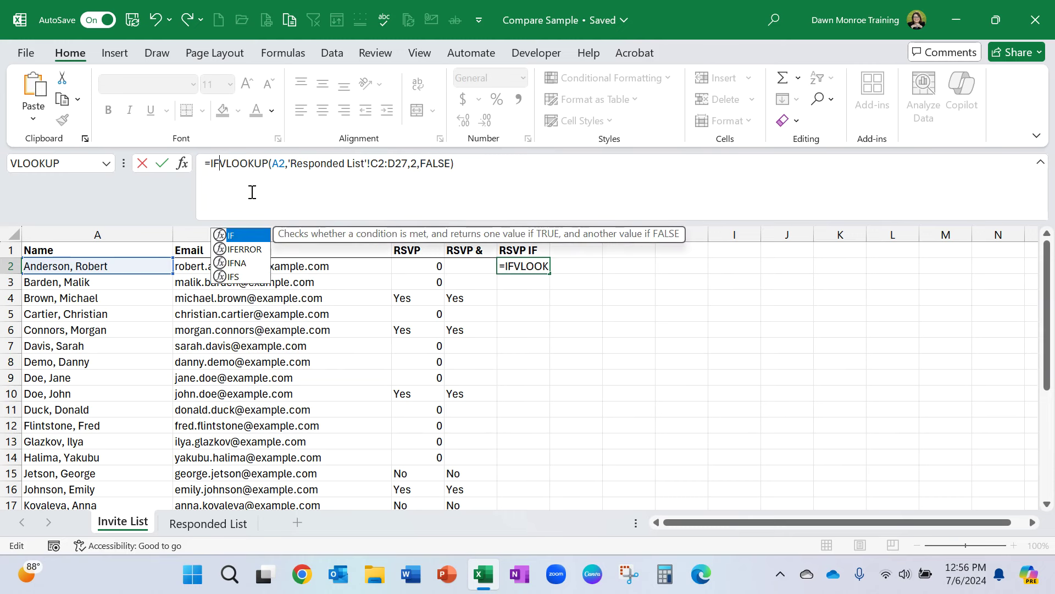
{"action": "type", "text": "("}
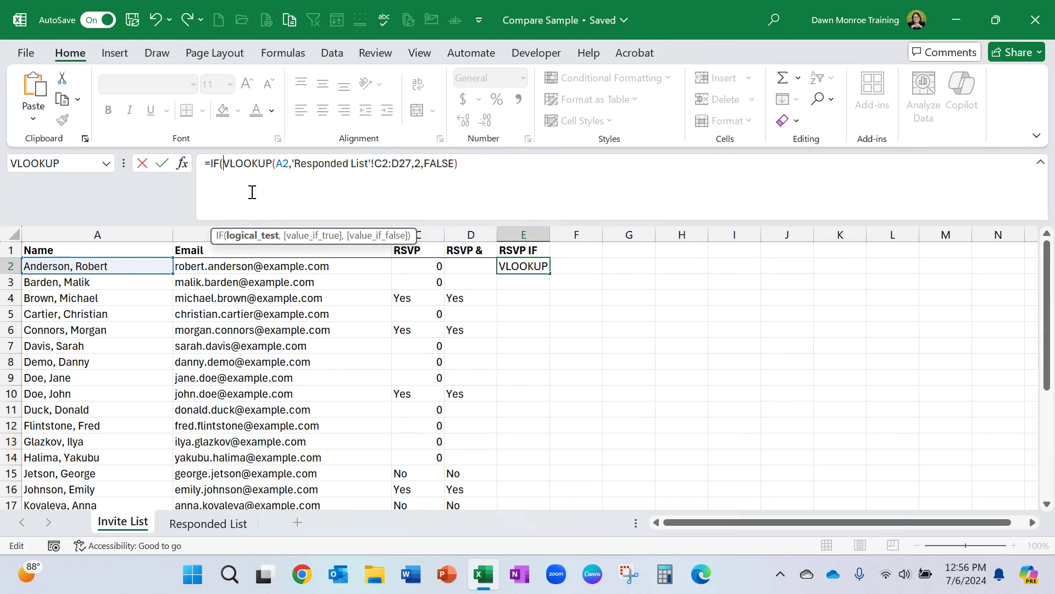
{"action": "left_click", "coordinate": [477, 161]}
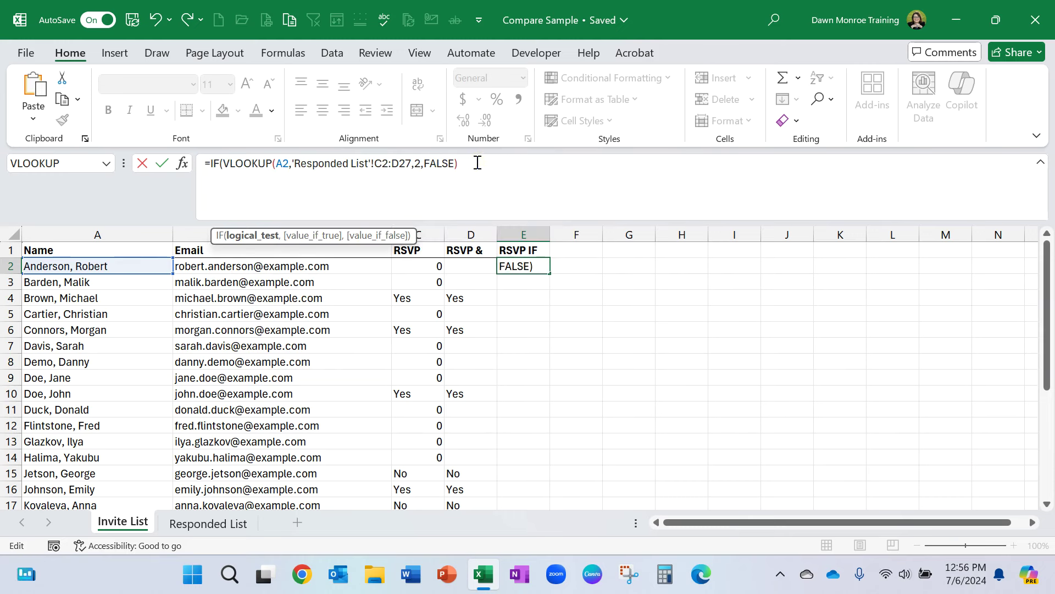
{"action": "type", "text": "=0,"}
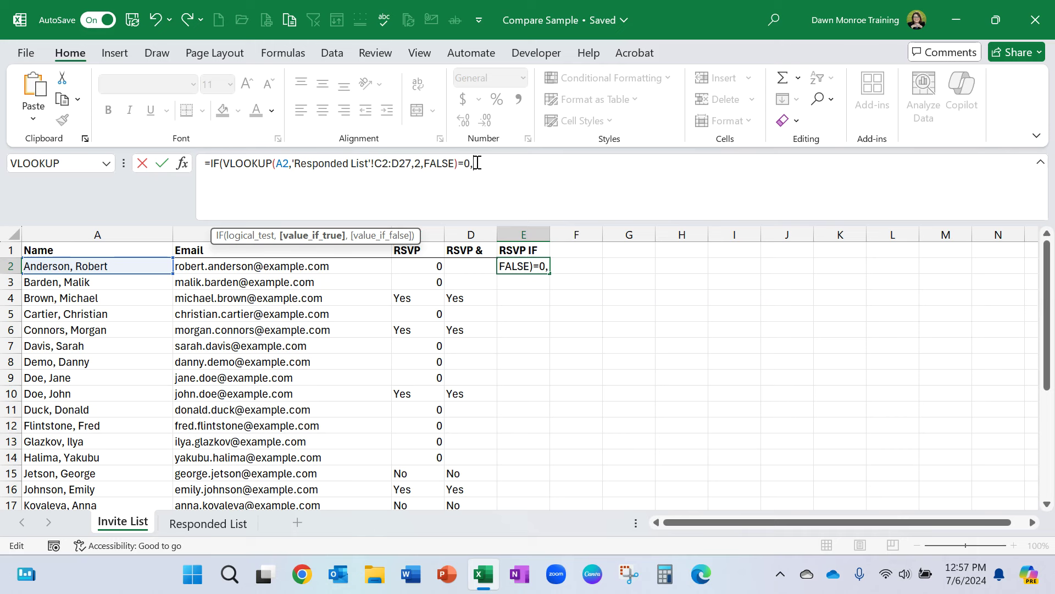
{"action": "type", "text": "\"\""}
{"action": "type", "text": ","}
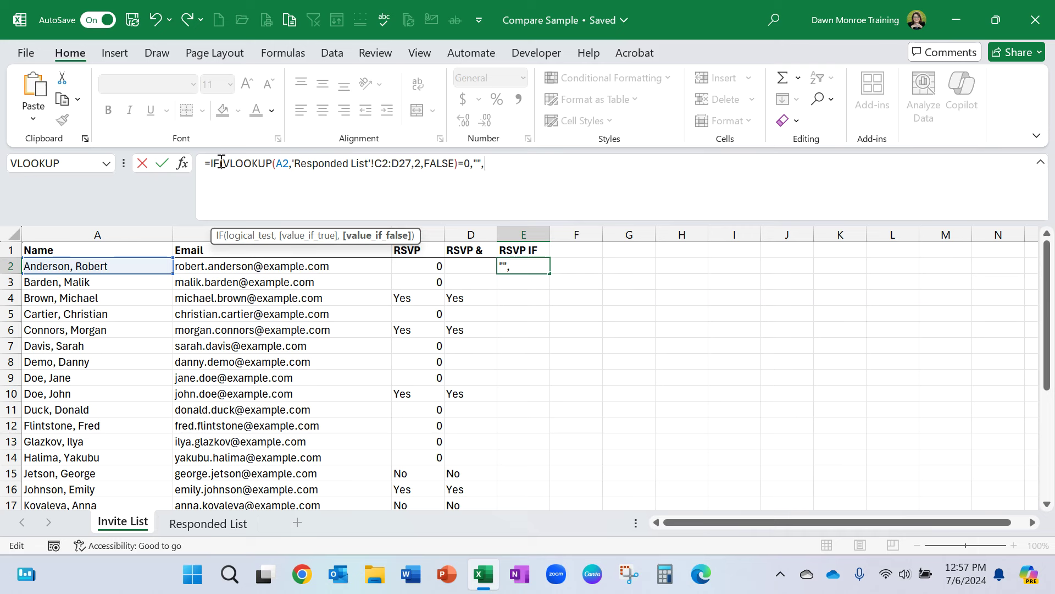
- Add the same VLOOKUP as the otherwise value, close the IF with ), and confirm E2
{"action": "left_click_drag", "start_coordinate": [221, 163], "coordinate": [457, 171]}
{"action": "key", "text": "ctrl+c"}
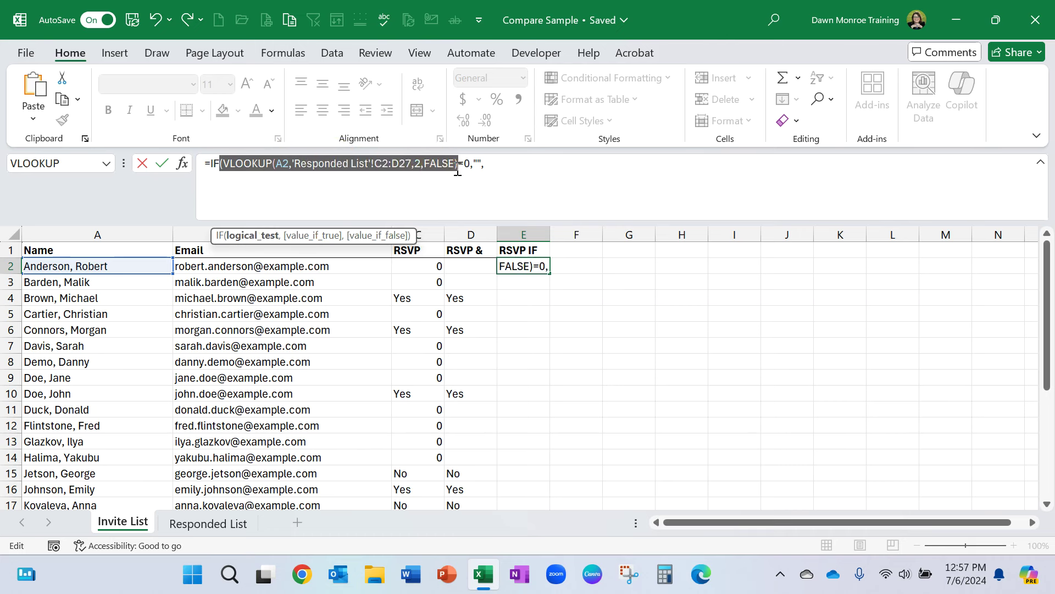
{"action": "left_click", "coordinate": [534, 158]}
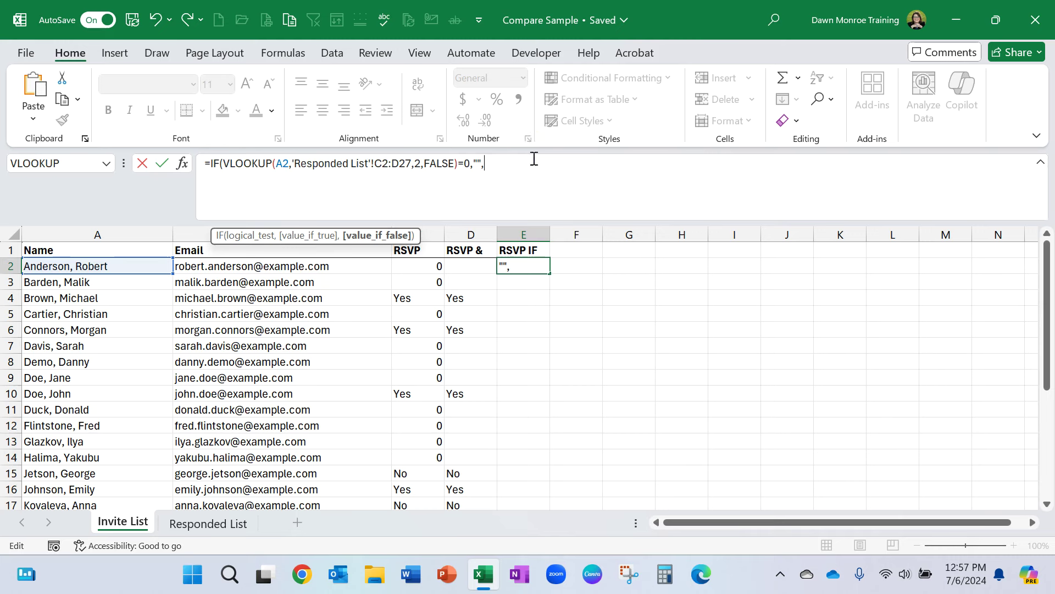
{"action": "key", "text": "ctrl+v"}
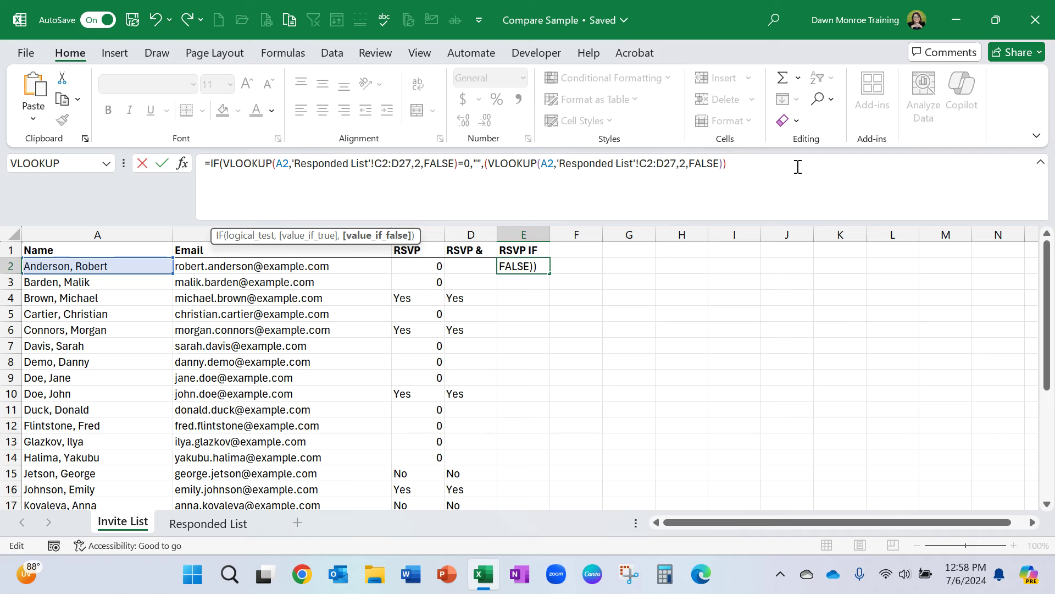
{"action": "type", "text": ")"}
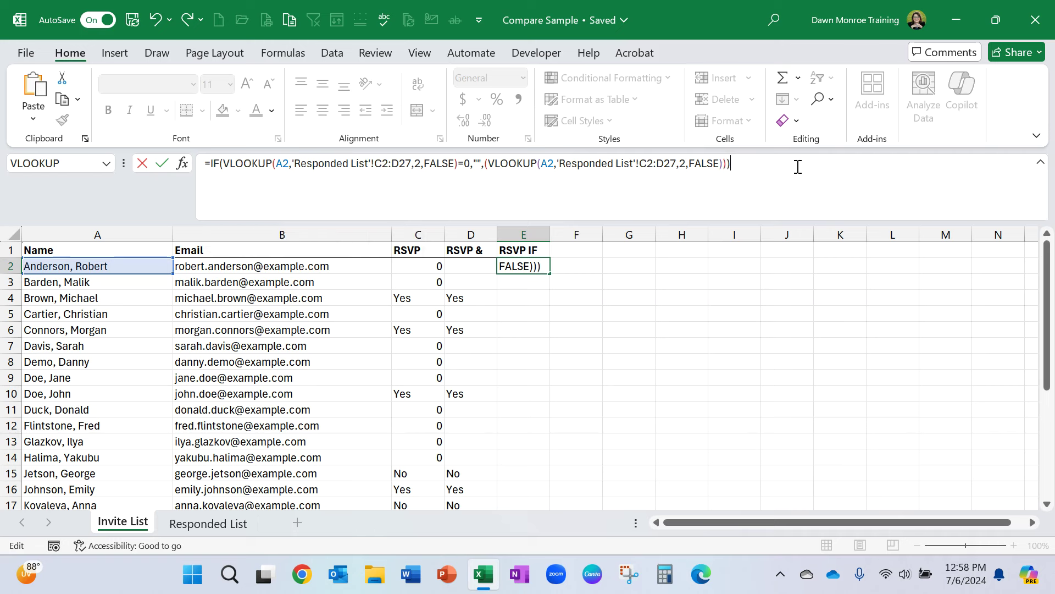
{"action": "left_click", "coordinate": [163, 163]}
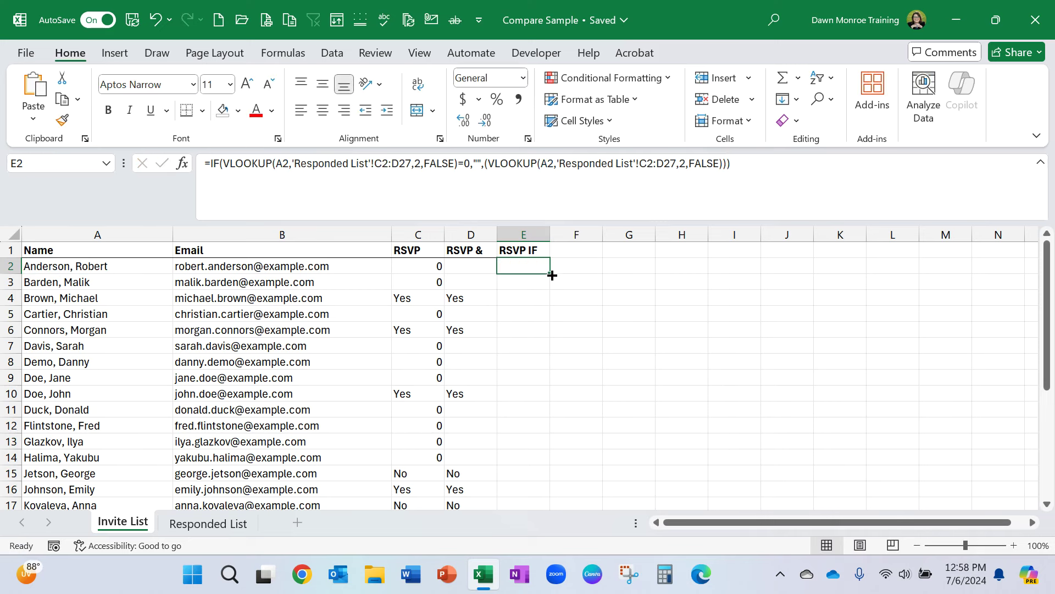
- Copy the E2 IF formula down column E to row 27
{"action": "double_click", "coordinate": [551, 273]}
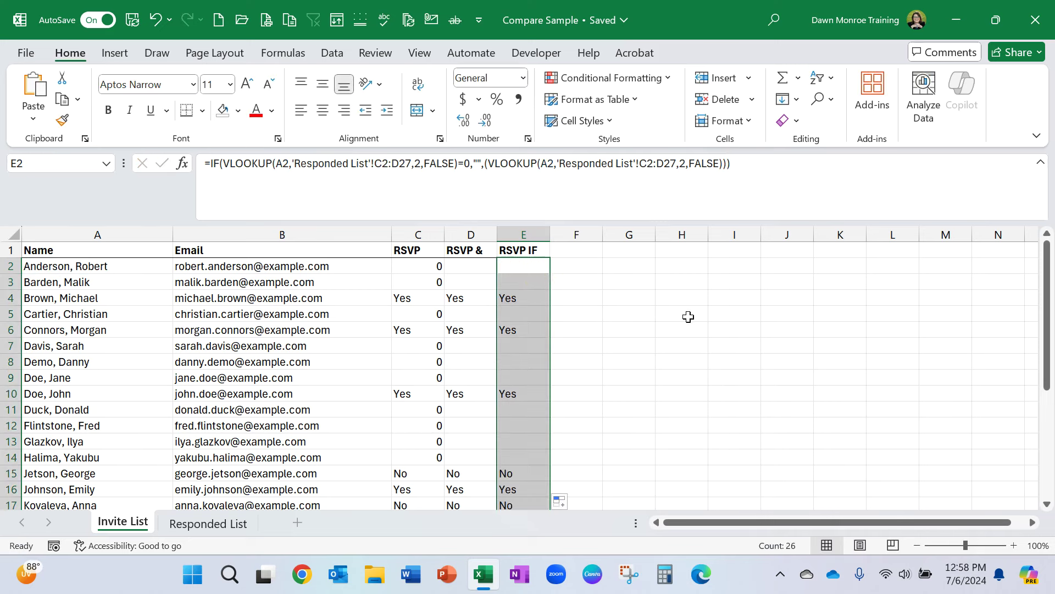